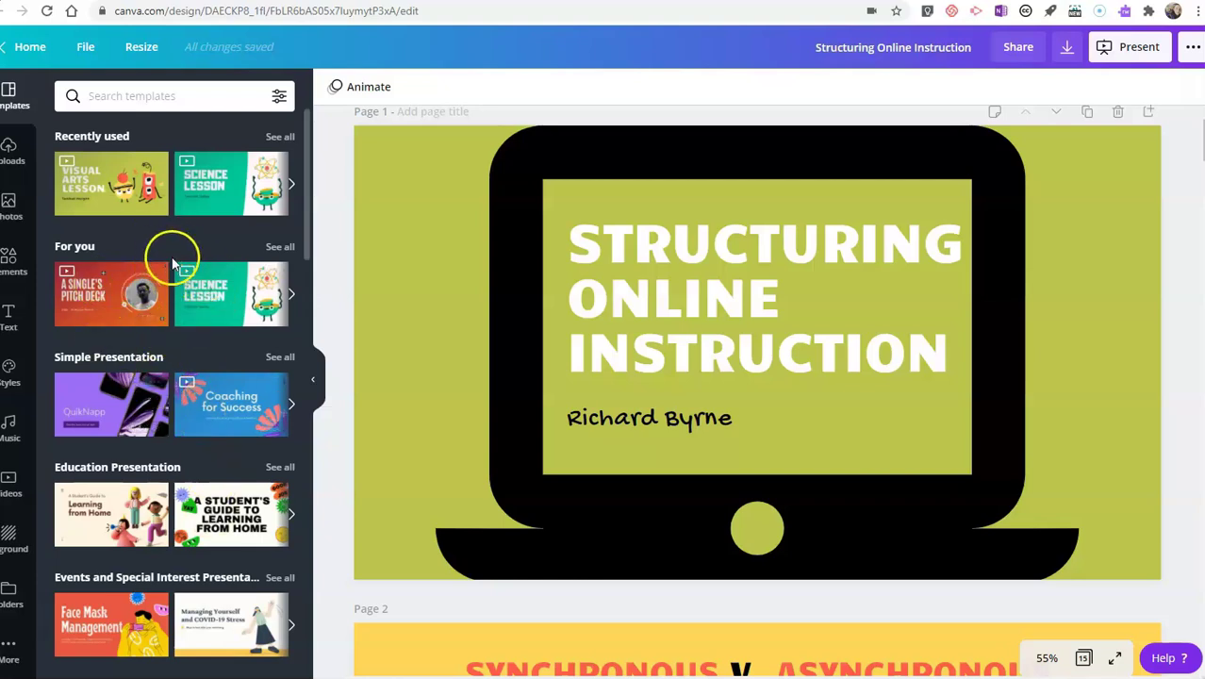
- Hide the Templates panel so the title slide fills the workspace
{"action": "left_click", "coordinate": [313, 379]}
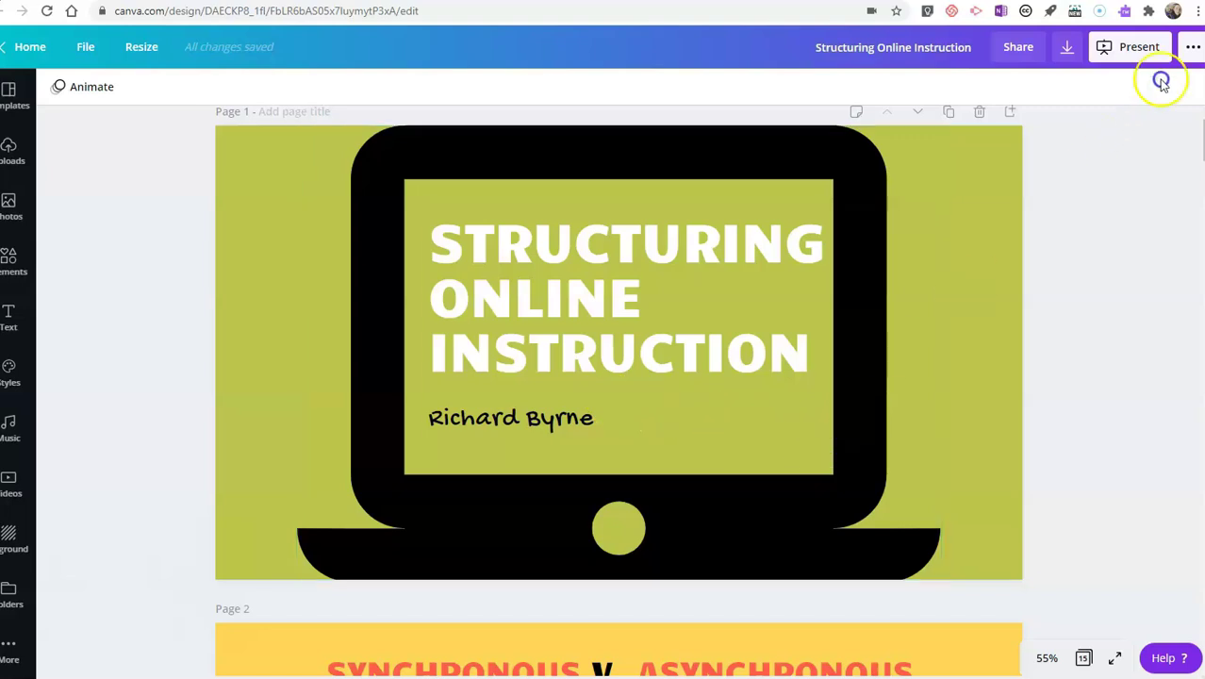
{"action": "left_click", "coordinate": [1196, 49]}
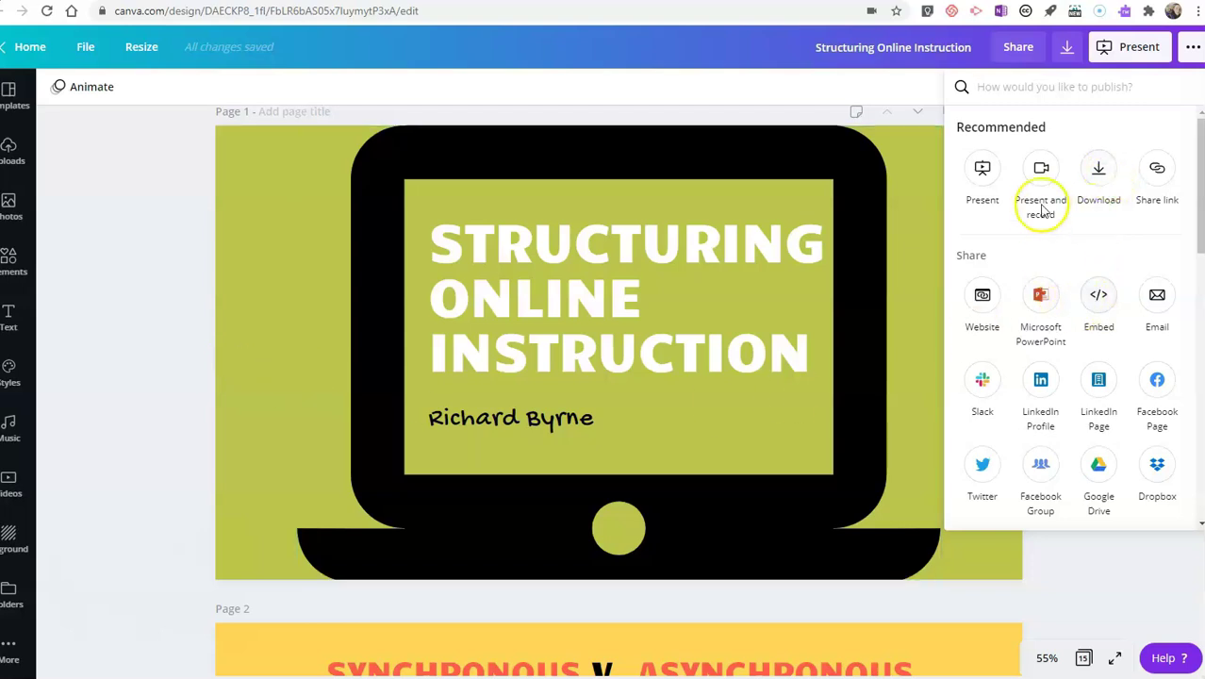
{"action": "scroll", "coordinate": [1054, 318], "scroll_direction": "down", "scroll_amount": 1}
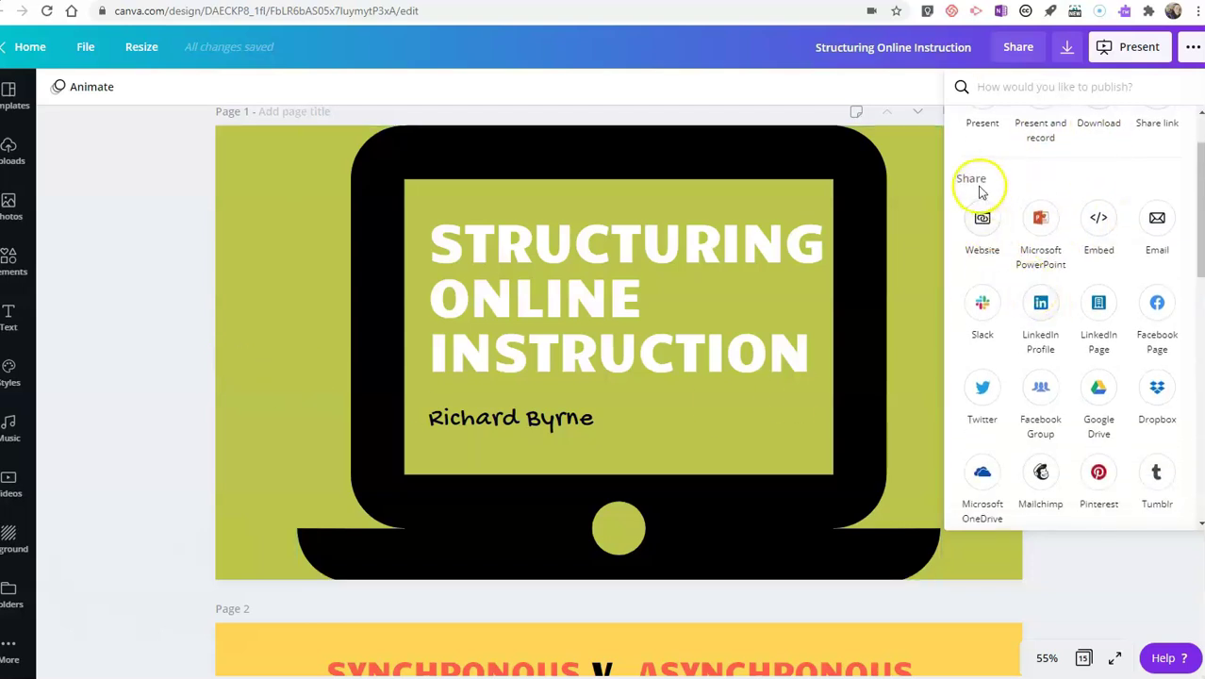
{"action": "scroll", "coordinate": [1108, 315], "scroll_direction": "down", "scroll_amount": 1}
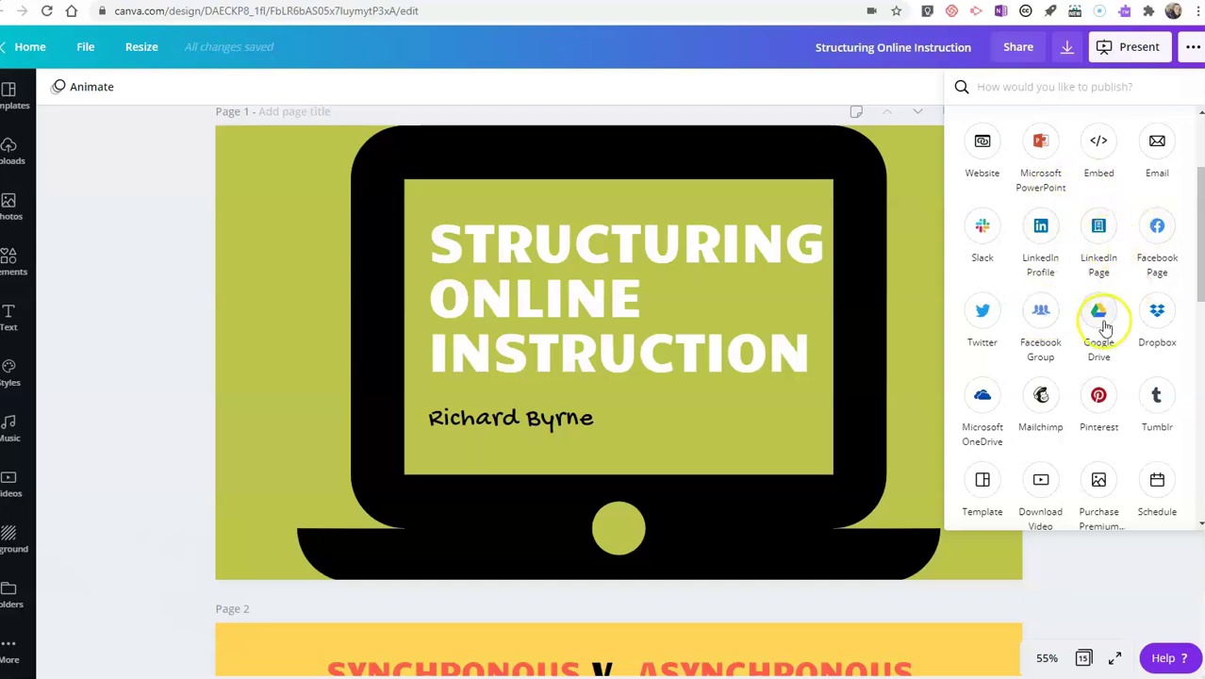
{"action": "scroll", "coordinate": [1046, 376], "scroll_direction": "down", "scroll_amount": 3}
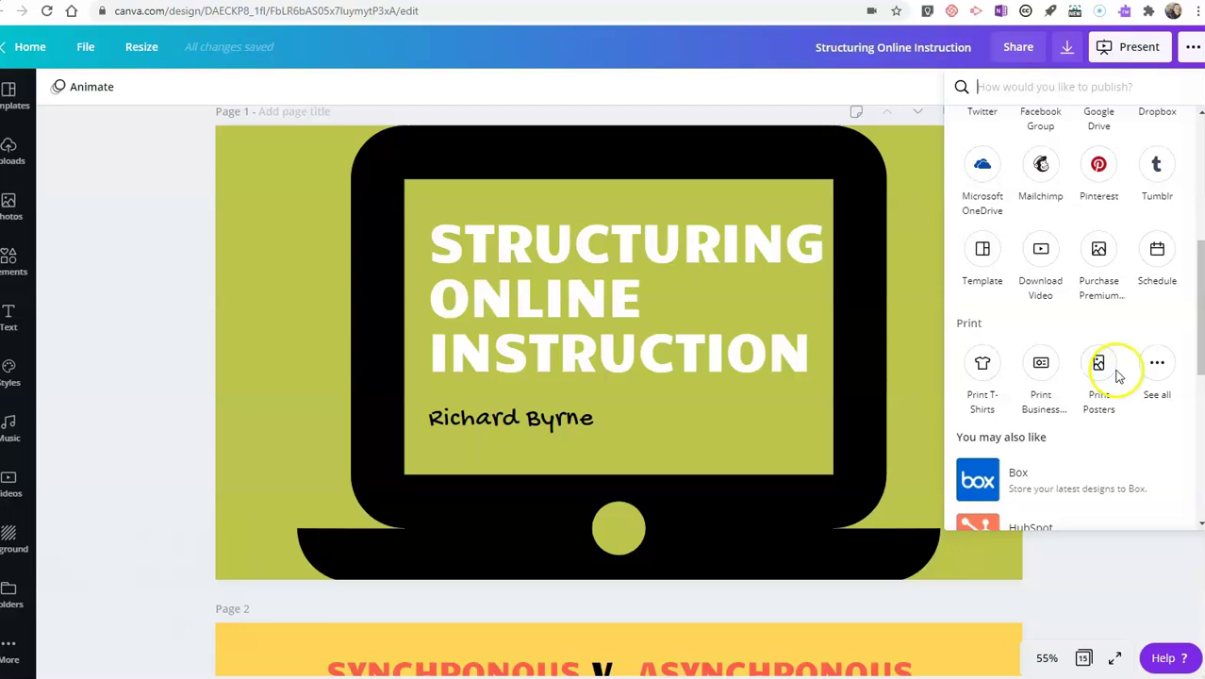
{"action": "scroll", "coordinate": [1118, 378], "scroll_direction": "up", "scroll_amount": 5}
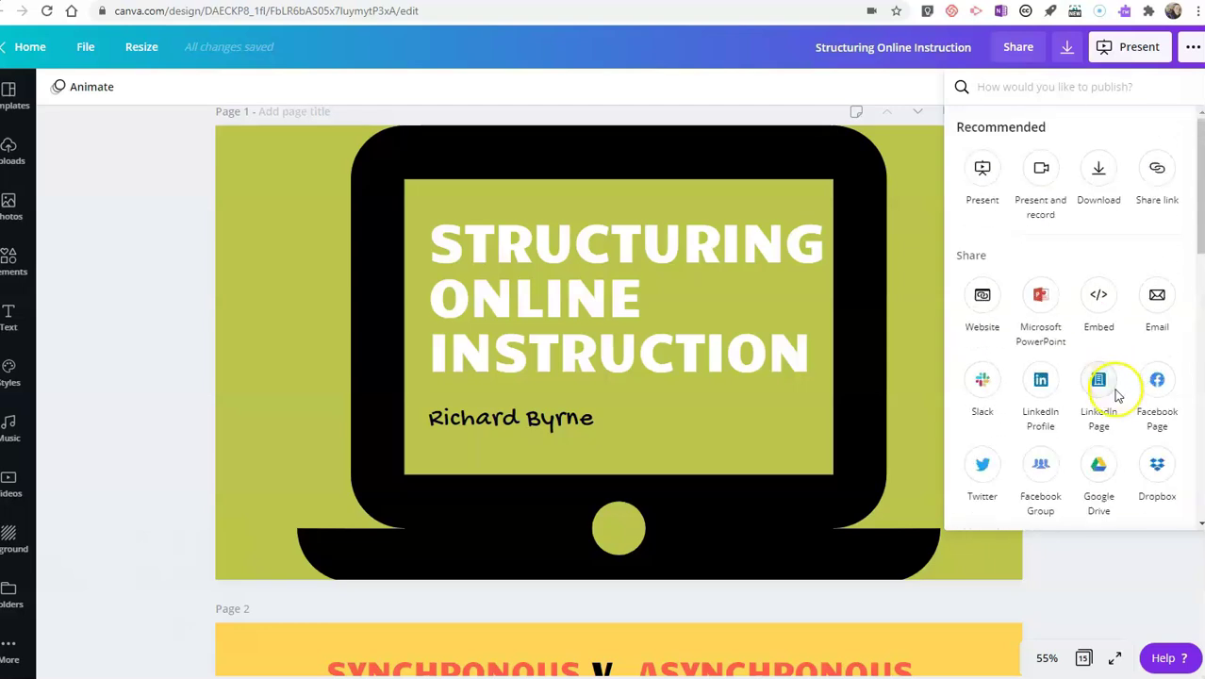
- Choose Present and record and enter the recording studio with webcam preview and Blue Snowball mic
{"action": "left_click", "coordinate": [1047, 170]}
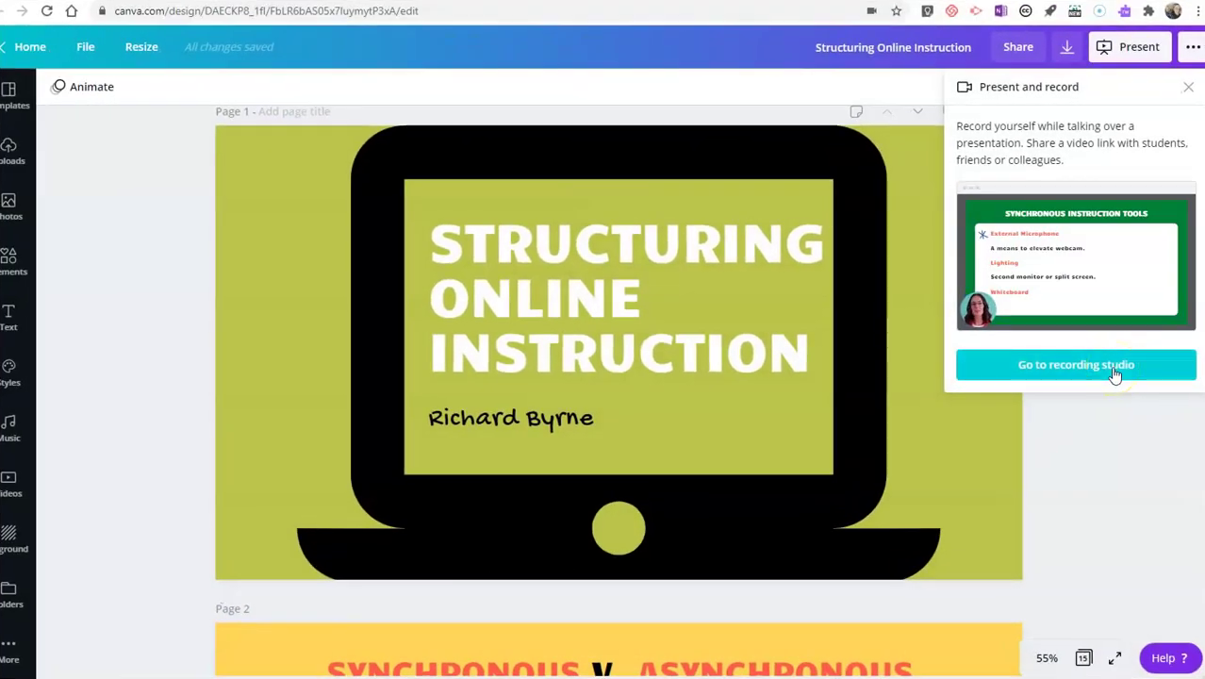
{"action": "left_click", "coordinate": [1076, 366]}
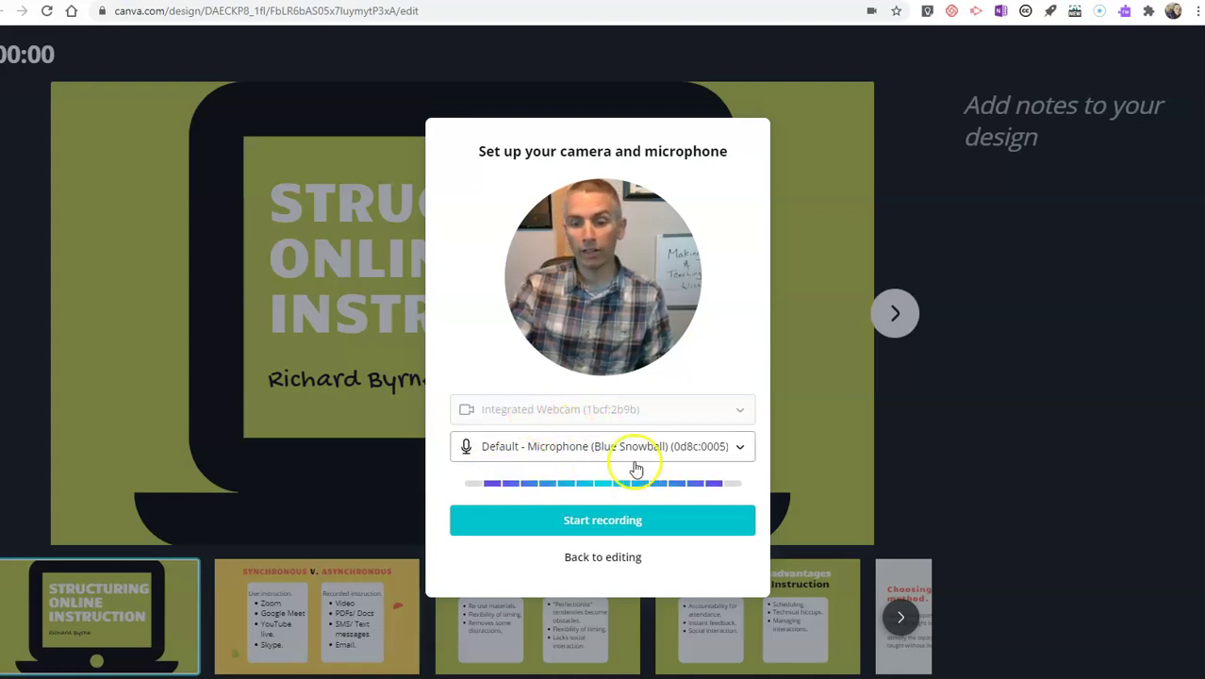
- Start recording and narrate forward from Synchronous v. Asynchronous to the Choosing a method. slide
{"action": "left_click", "coordinate": [603, 523]}
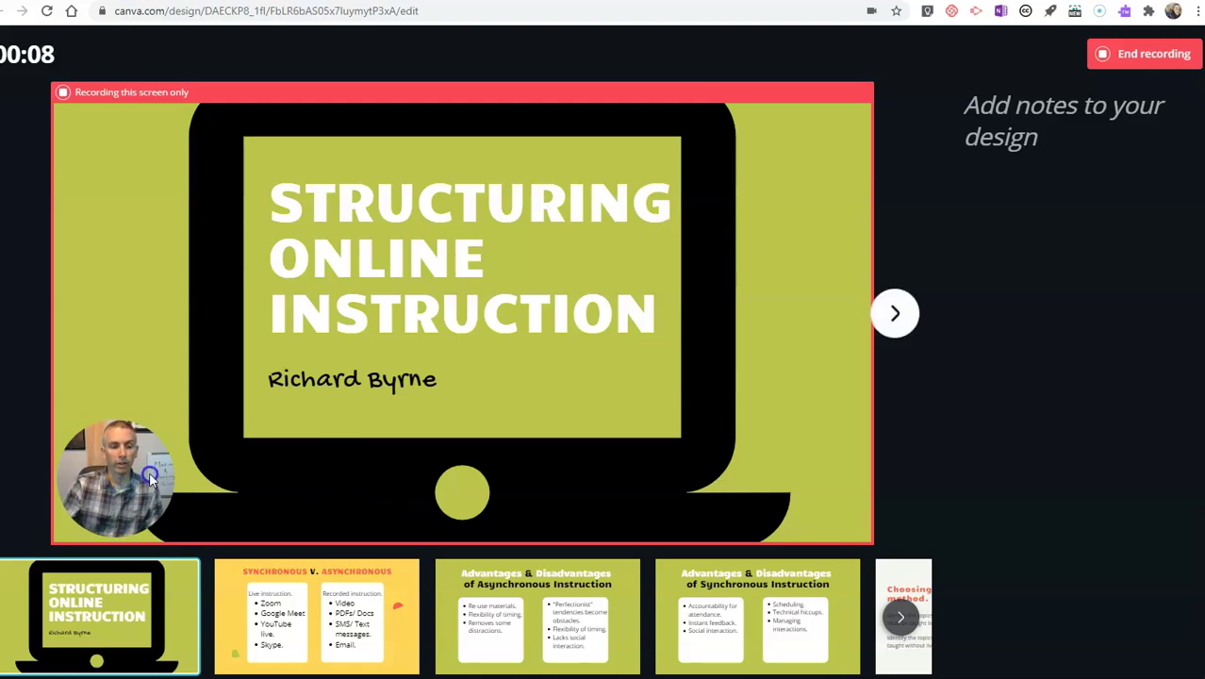
{"action": "left_click", "coordinate": [902, 315]}
{"action": "left_click", "coordinate": [902, 321]}
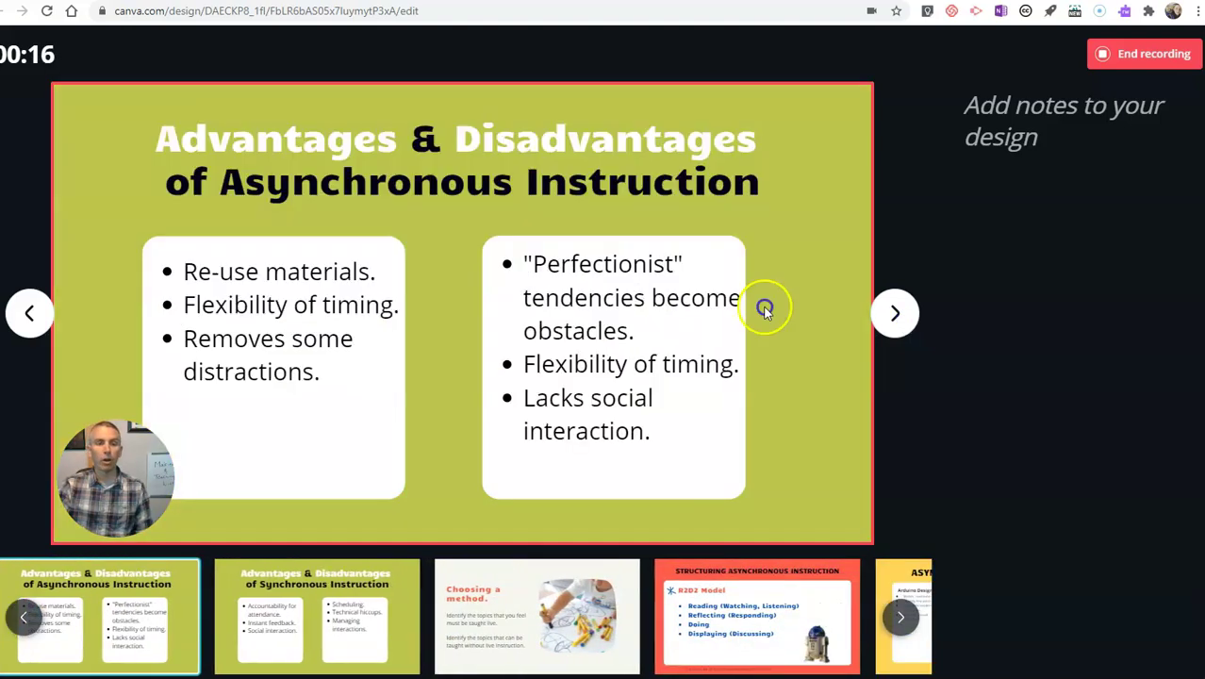
{"action": "left_click", "coordinate": [30, 318]}
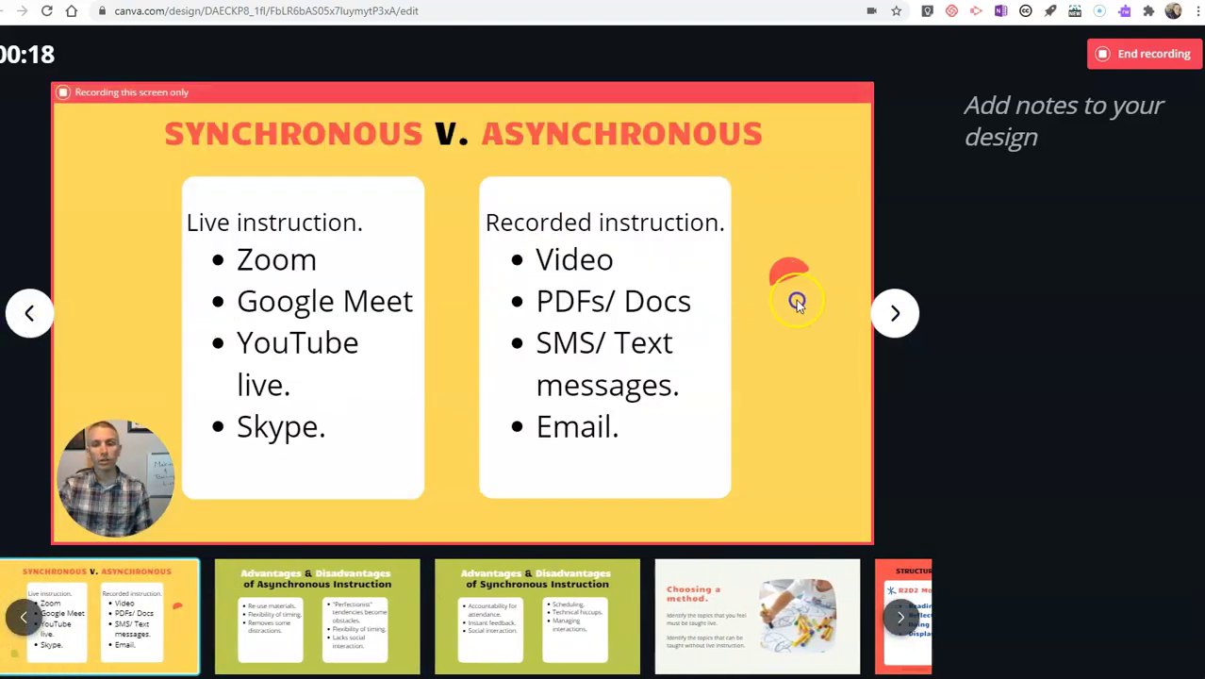
{"action": "left_click", "coordinate": [901, 318]}
{"action": "left_click", "coordinate": [902, 320]}
{"action": "left_click", "coordinate": [901, 321]}
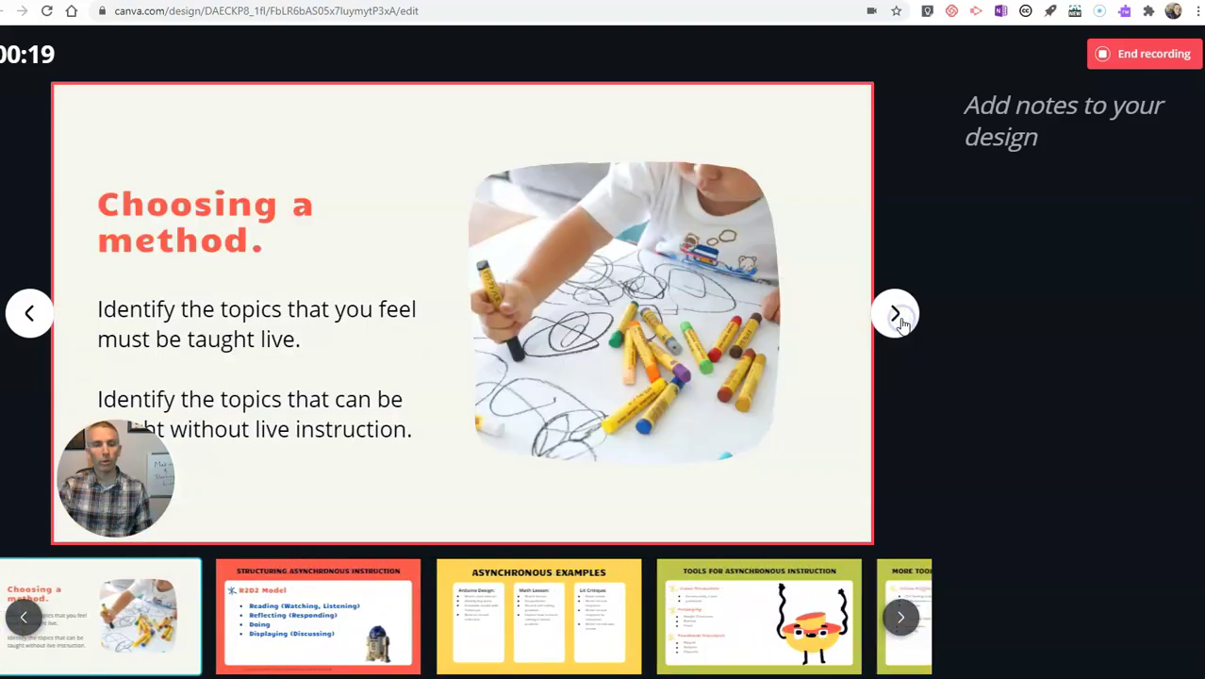
- Continue through Script/ Outline, Ground Rules, Roles and Calls to Action to Synchronous Instruction Tools
{"action": "left_click", "coordinate": [901, 321]}
{"action": "left_click", "coordinate": [902, 321]}
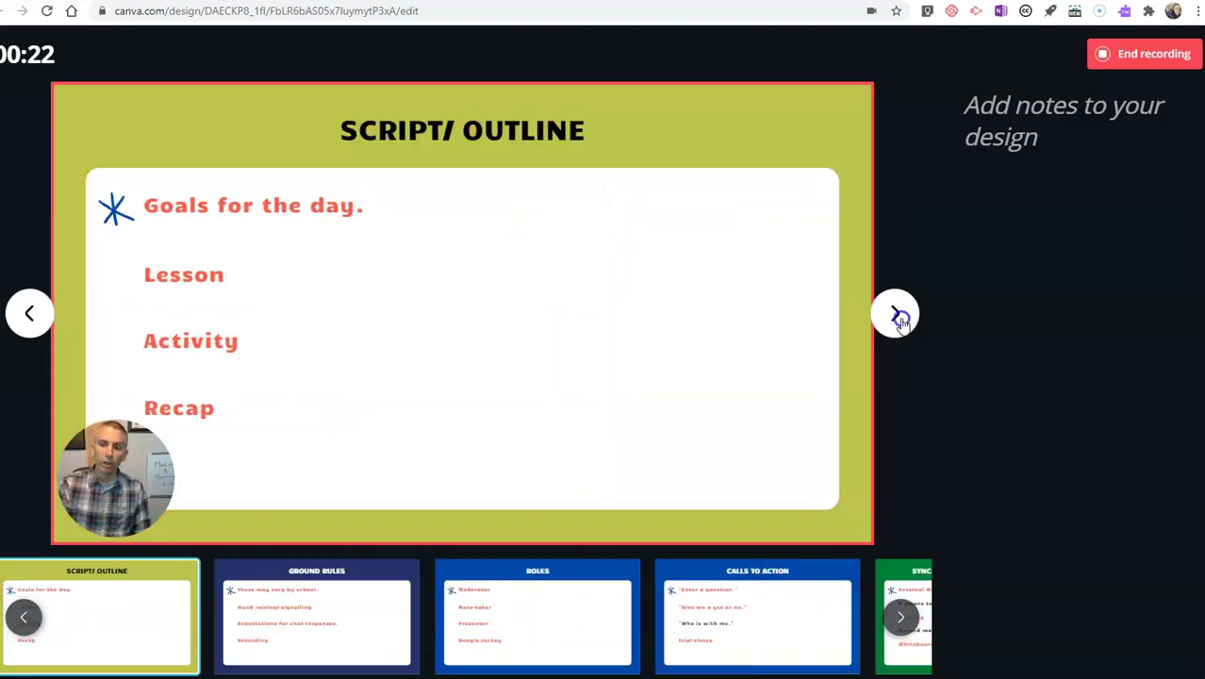
{"action": "left_click", "coordinate": [901, 321]}
{"action": "left_click", "coordinate": [901, 320]}
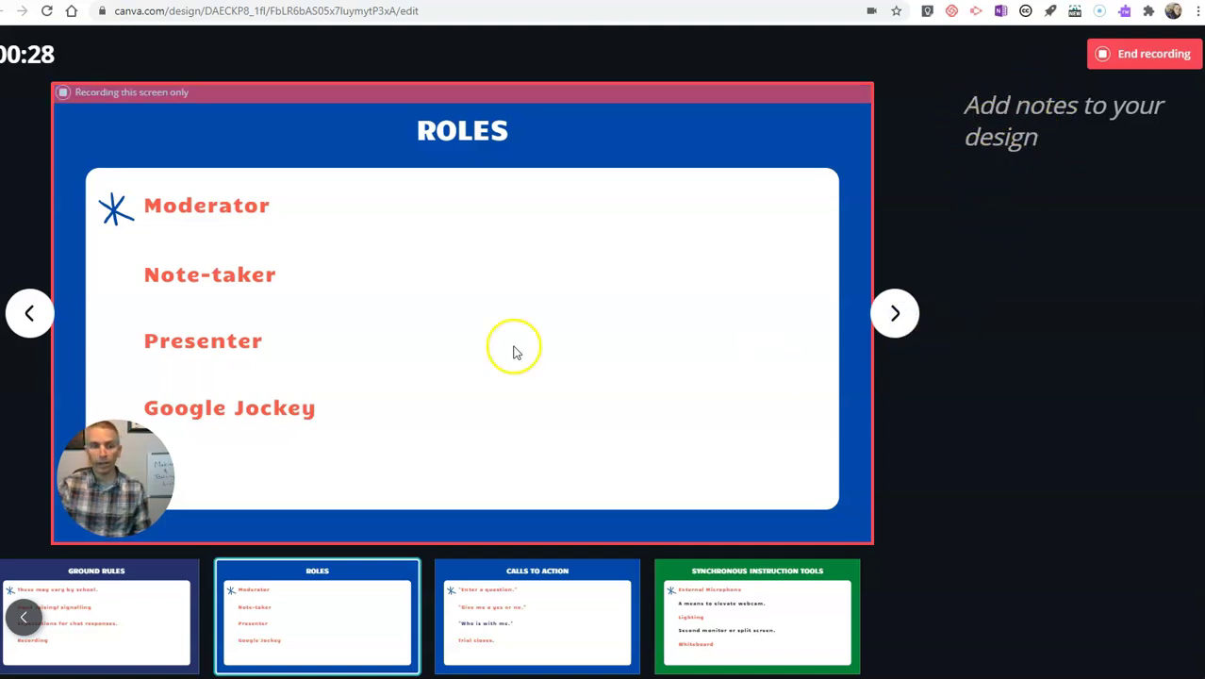
{"action": "left_click", "coordinate": [28, 313]}
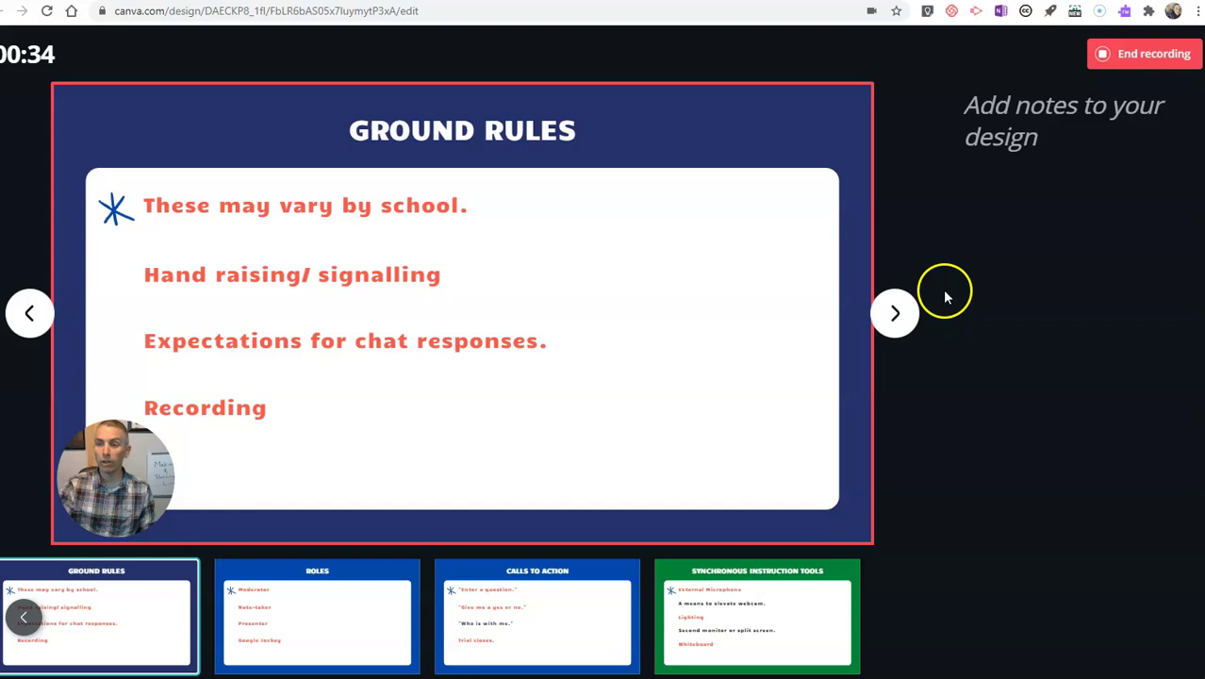
{"action": "left_click", "coordinate": [897, 312]}
{"action": "left_click", "coordinate": [897, 312]}
{"action": "left_click", "coordinate": [897, 312]}
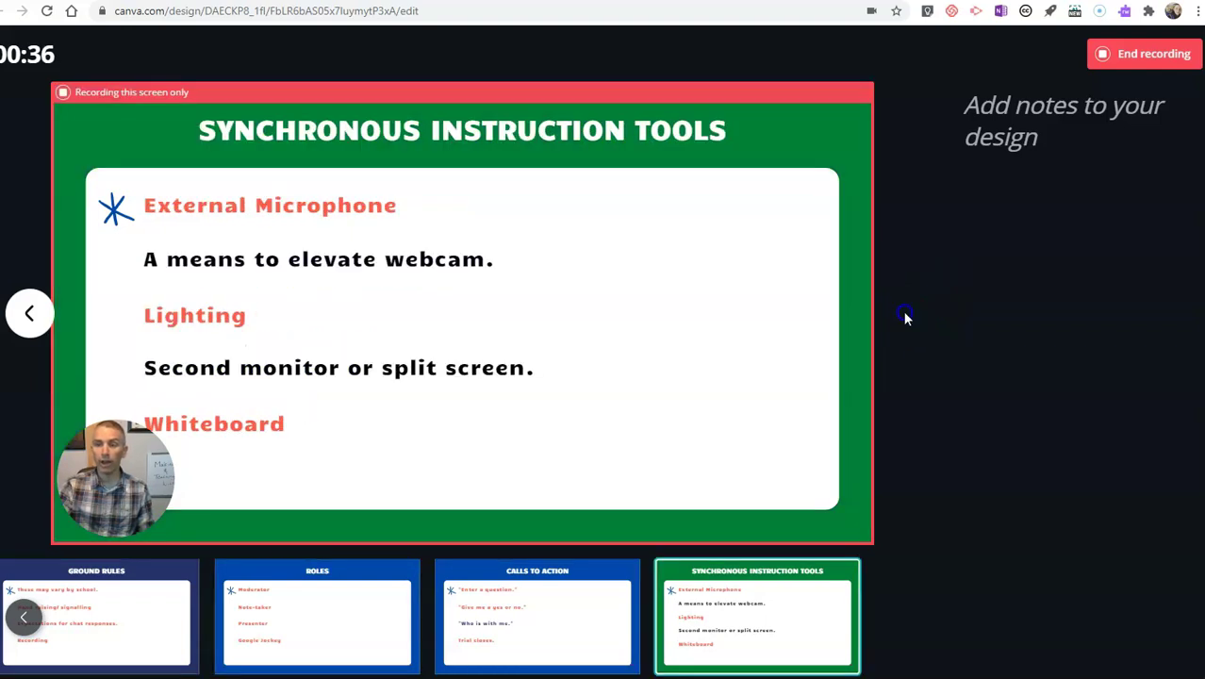
- Step back through the slides to the Structuring Online Instruction title slide
{"action": "left_click", "coordinate": [34, 315]}
{"action": "left_click", "coordinate": [34, 315]}
{"action": "left_click", "coordinate": [34, 315]}
{"action": "left_click", "coordinate": [34, 315]}
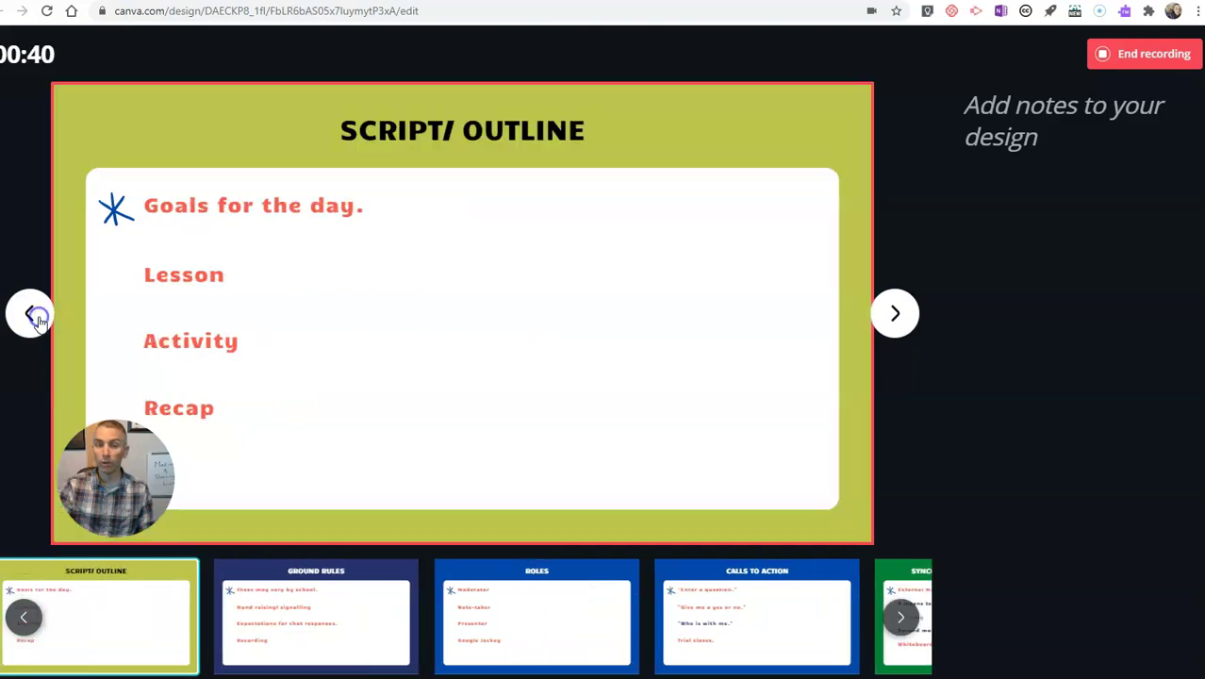
{"action": "left_click", "coordinate": [34, 315]}
{"action": "left_click", "coordinate": [34, 314]}
{"action": "left_click", "coordinate": [34, 315]}
{"action": "left_click", "coordinate": [34, 315]}
{"action": "left_click", "coordinate": [34, 315]}
{"action": "left_click", "coordinate": [34, 315]}
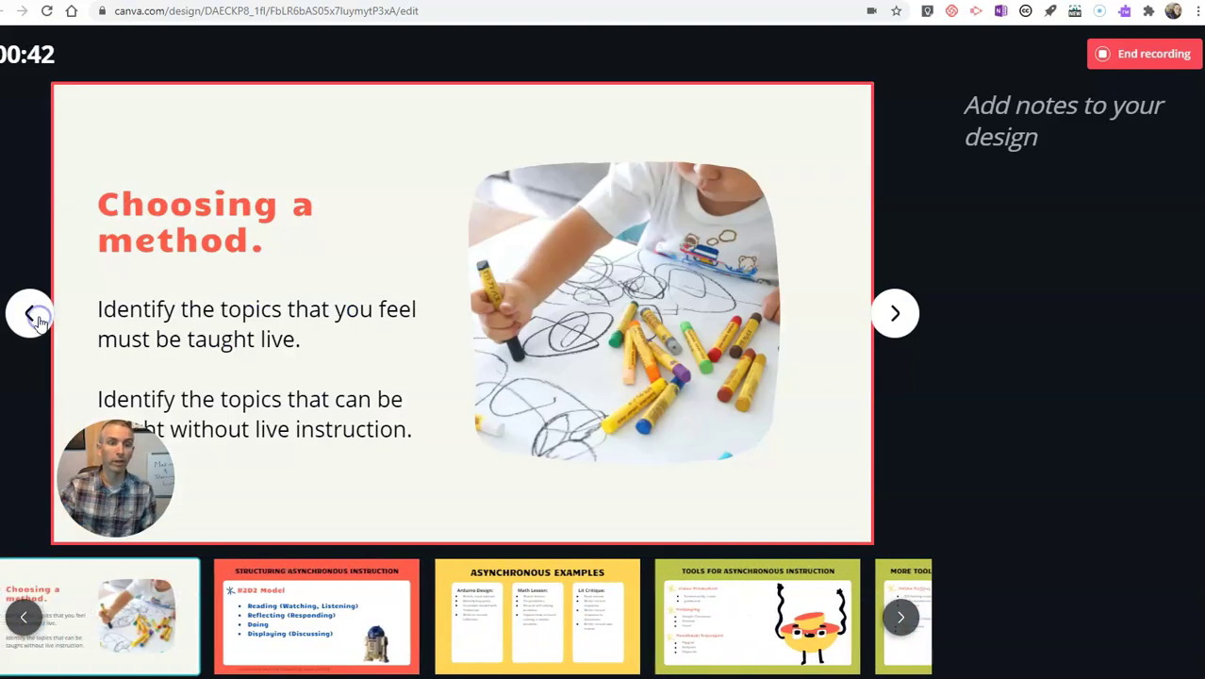
{"action": "left_click", "coordinate": [34, 315]}
{"action": "left_click", "coordinate": [38, 321]}
{"action": "left_click", "coordinate": [38, 321]}
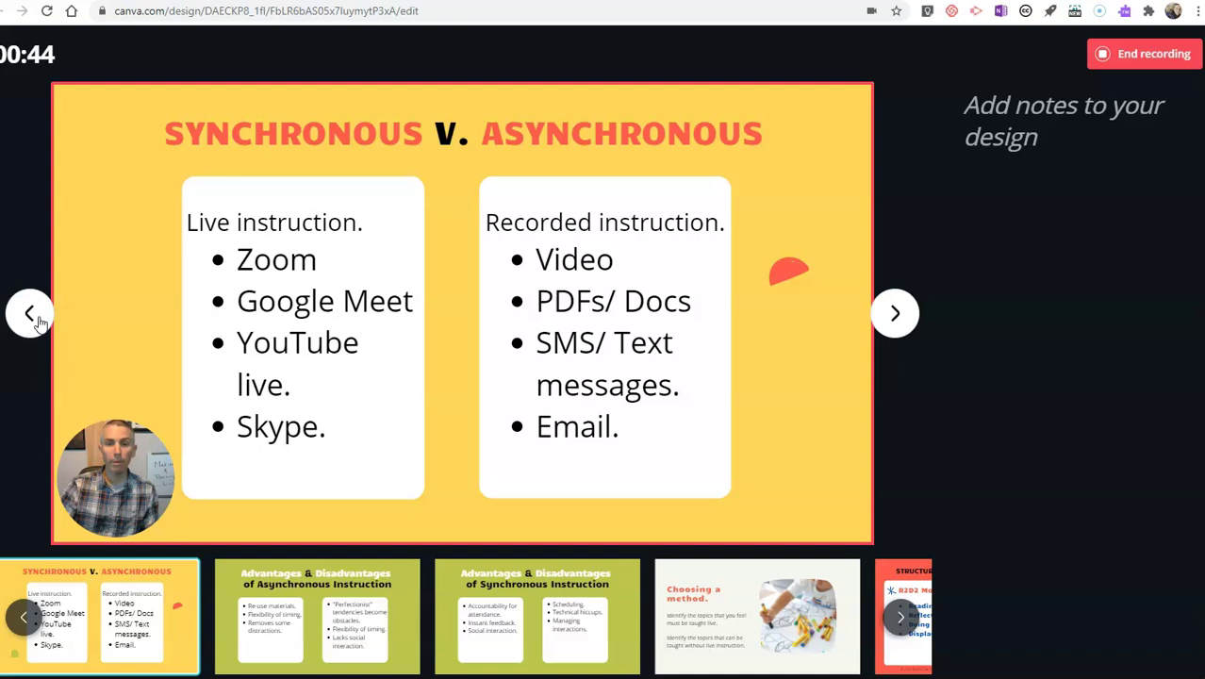
{"action": "left_click", "coordinate": [38, 320]}
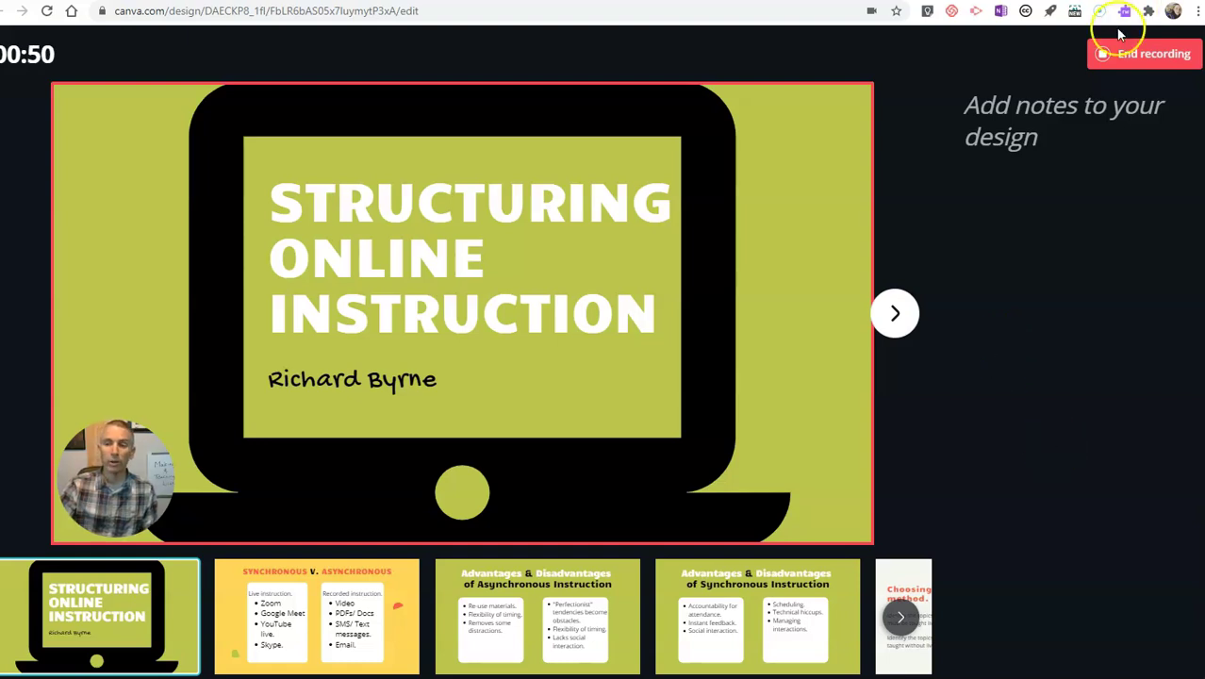
- End the recording, copy its shareable link, and open an Incognito window
{"action": "left_click", "coordinate": [1131, 59]}
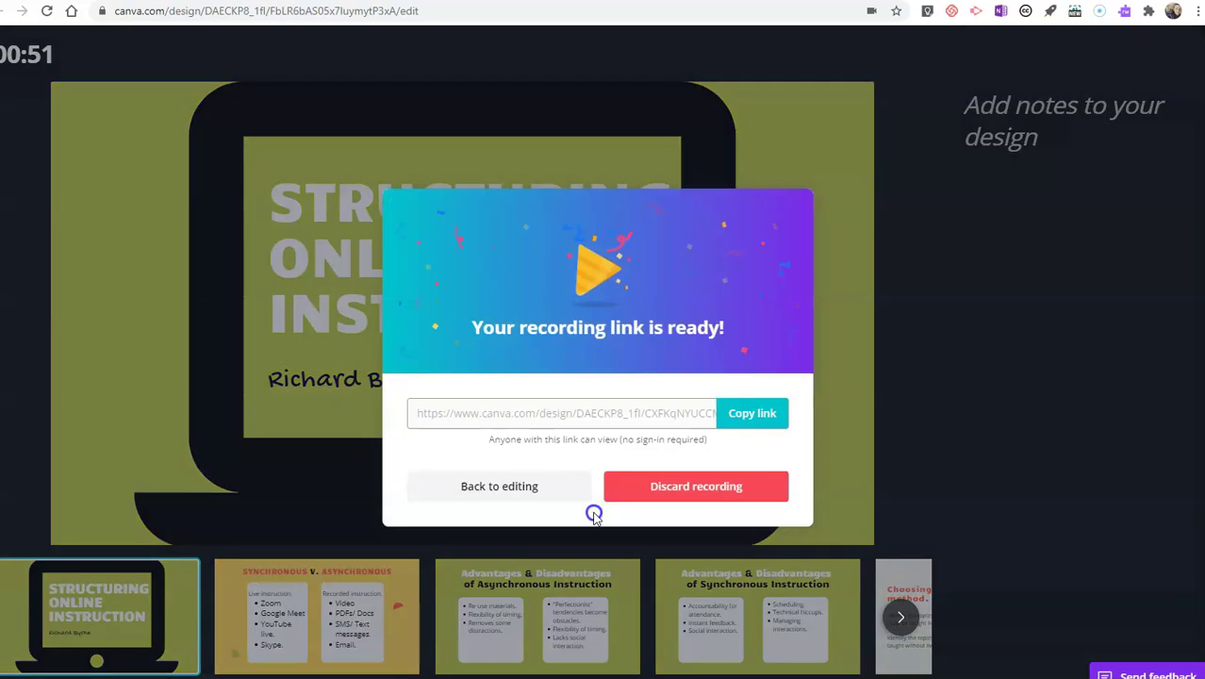
{"action": "left_click", "coordinate": [759, 414]}
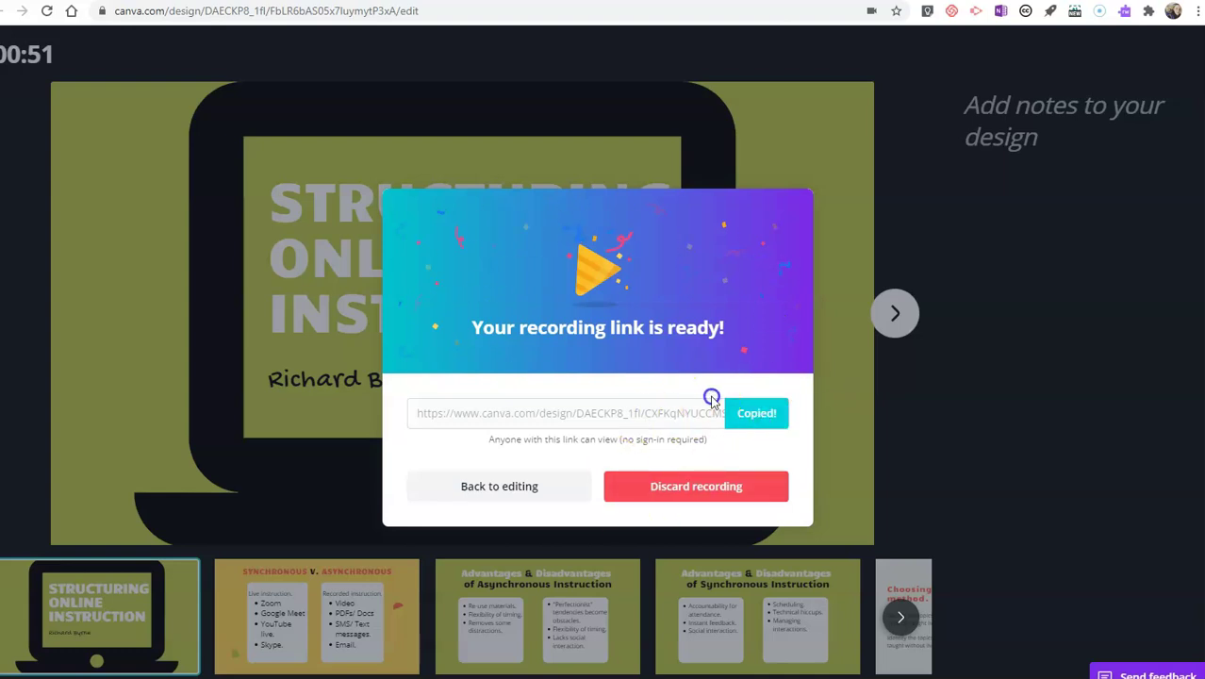
{"action": "key", "text": "ctrl+shift+n"}
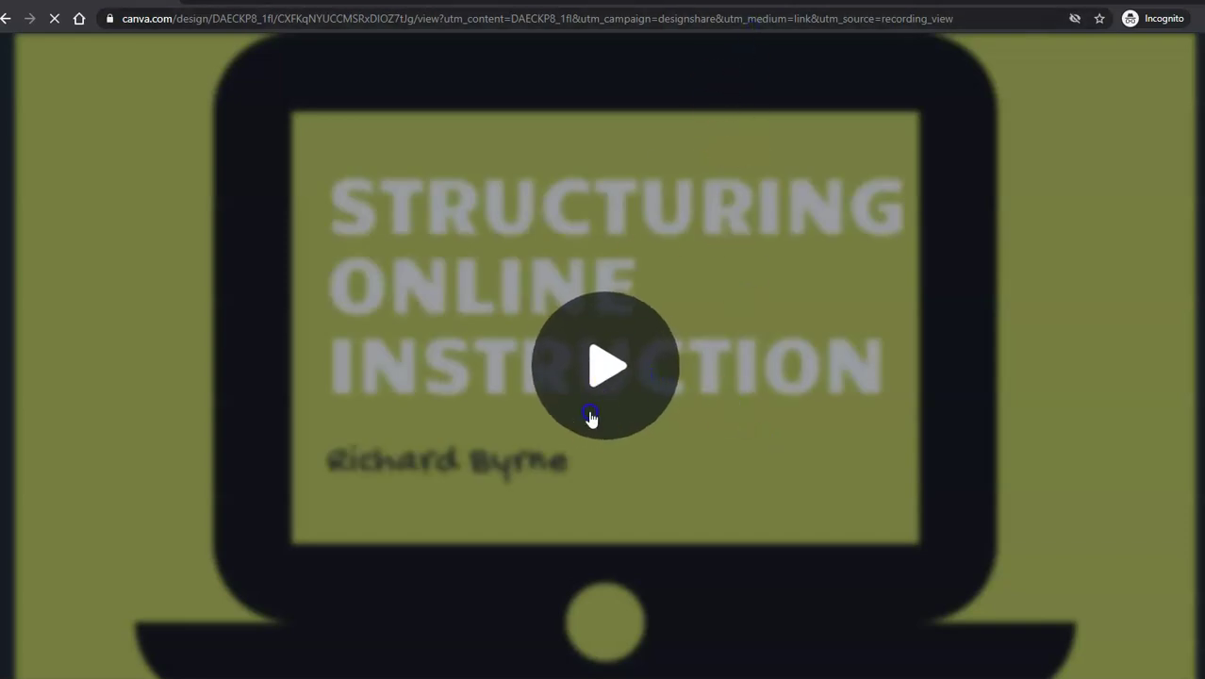
- Play the shared recording and seek to Script/ Outline, Structuring Synchronous Instruction, and Synchronous v. Asynchronous
{"action": "left_click", "coordinate": [610, 385]}
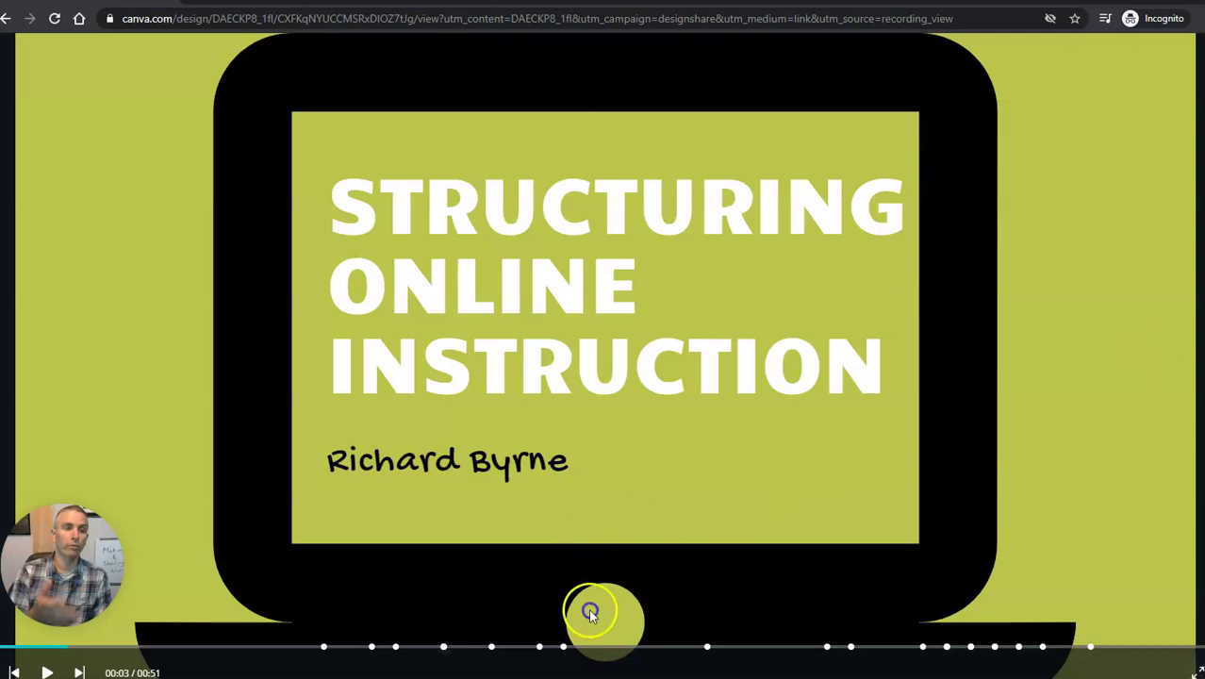
{"action": "left_click", "coordinate": [581, 645]}
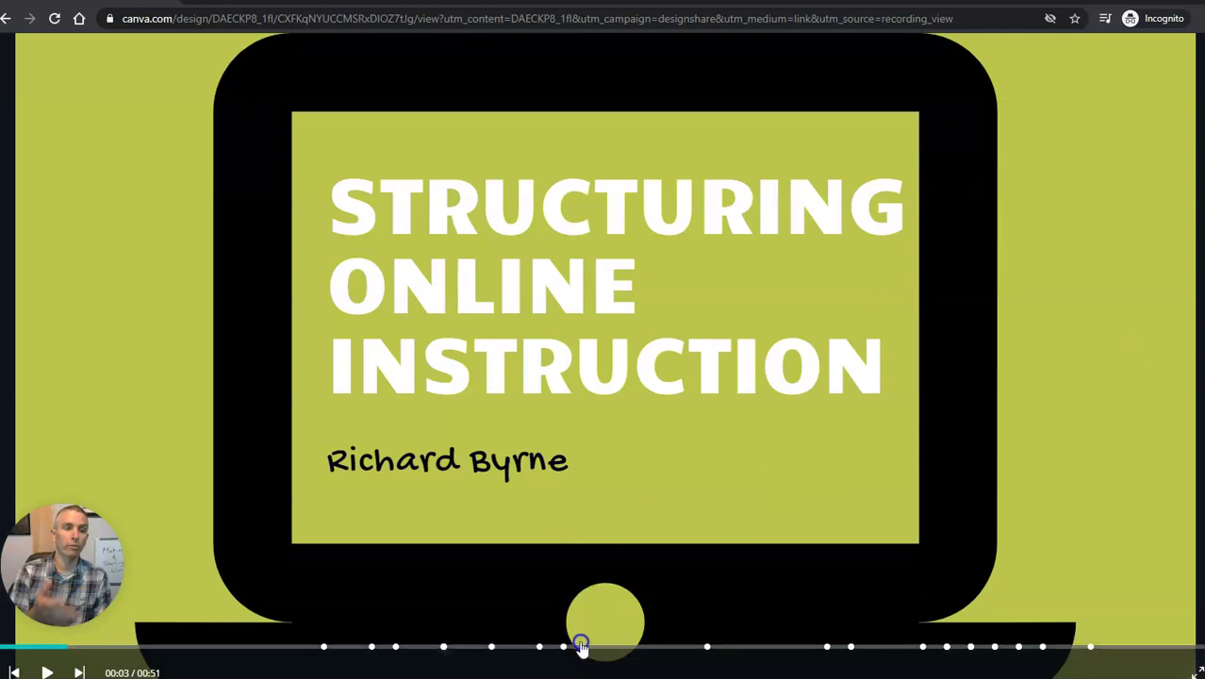
{"action": "left_click", "coordinate": [491, 649]}
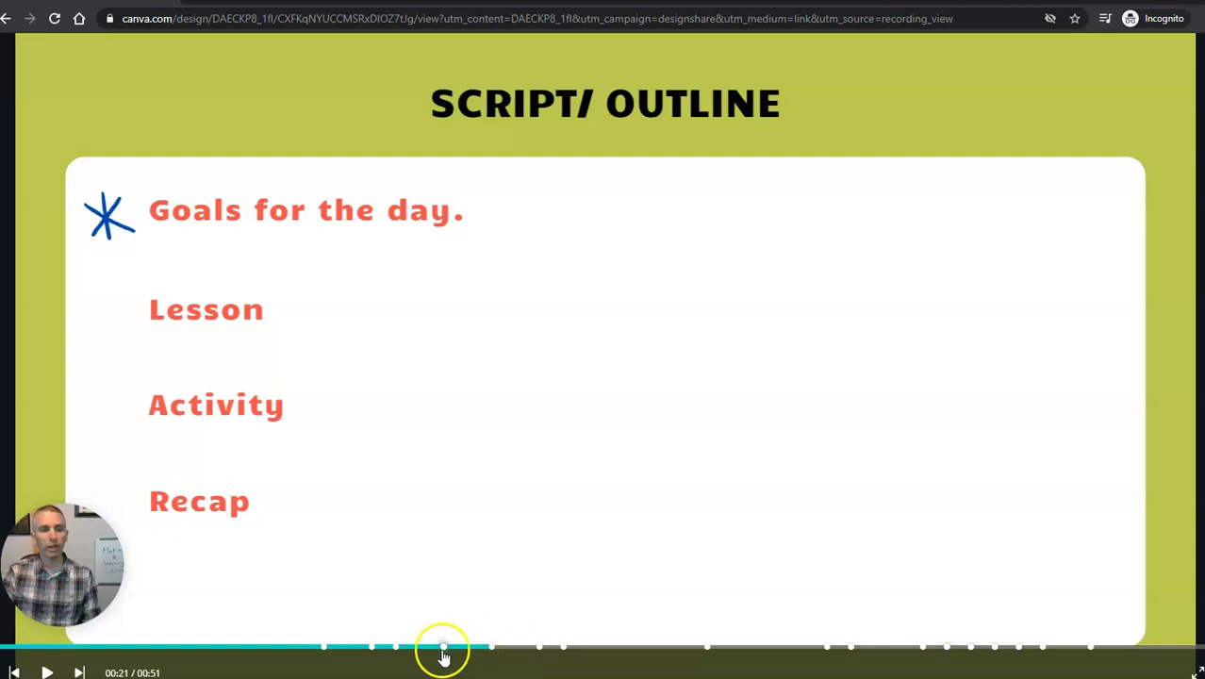
{"action": "left_click", "coordinate": [443, 648]}
{"action": "left_click", "coordinate": [395, 649]}
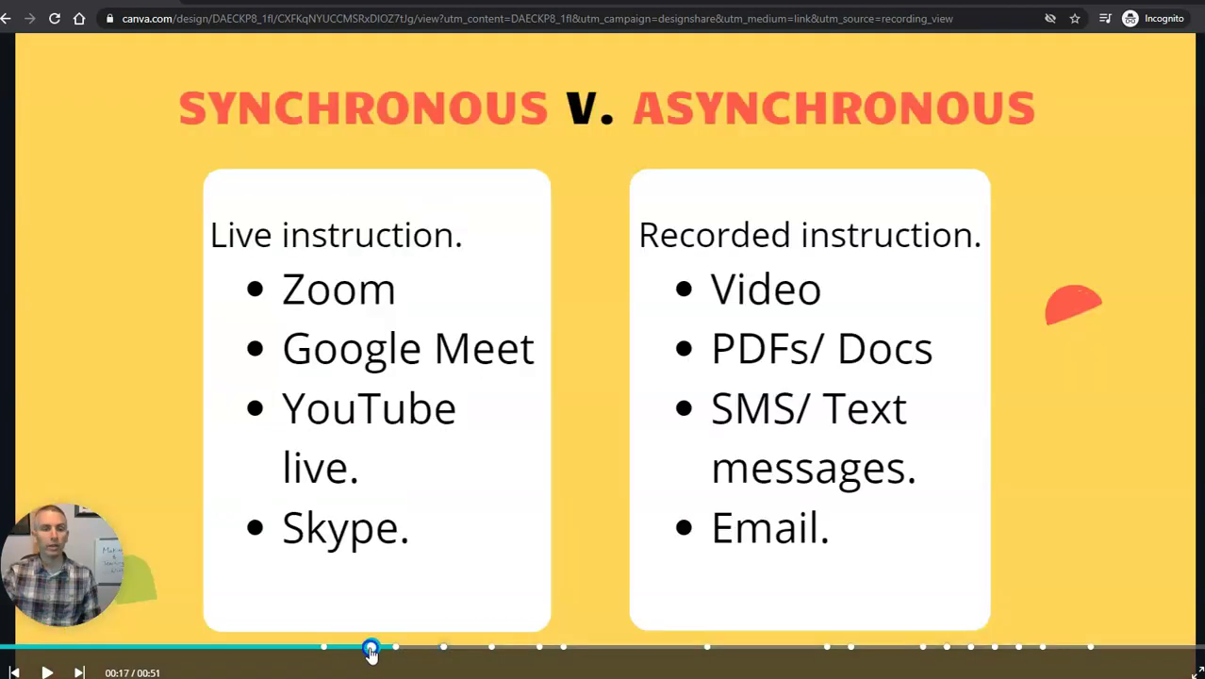
- Seek to Advantages & Disadvantages, Ground Rules, Roles, then back to the title slide at 00:04
{"action": "left_click", "coordinate": [322, 651]}
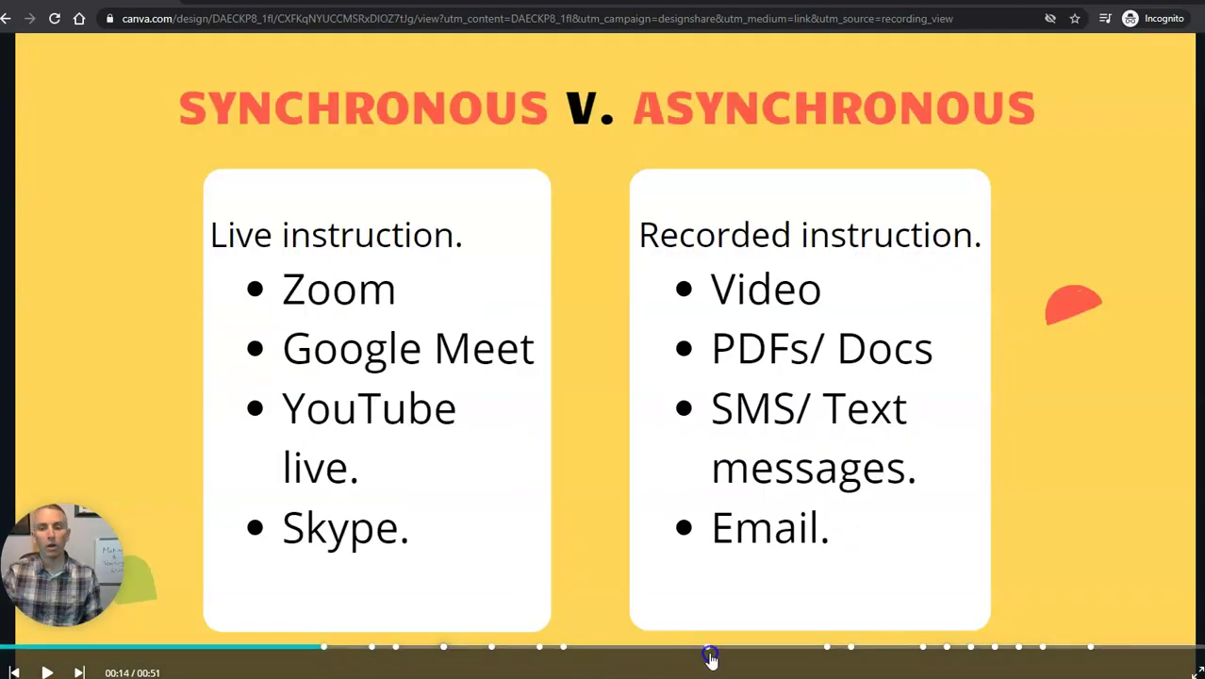
{"action": "left_click", "coordinate": [703, 650]}
{"action": "left_click", "coordinate": [826, 650]}
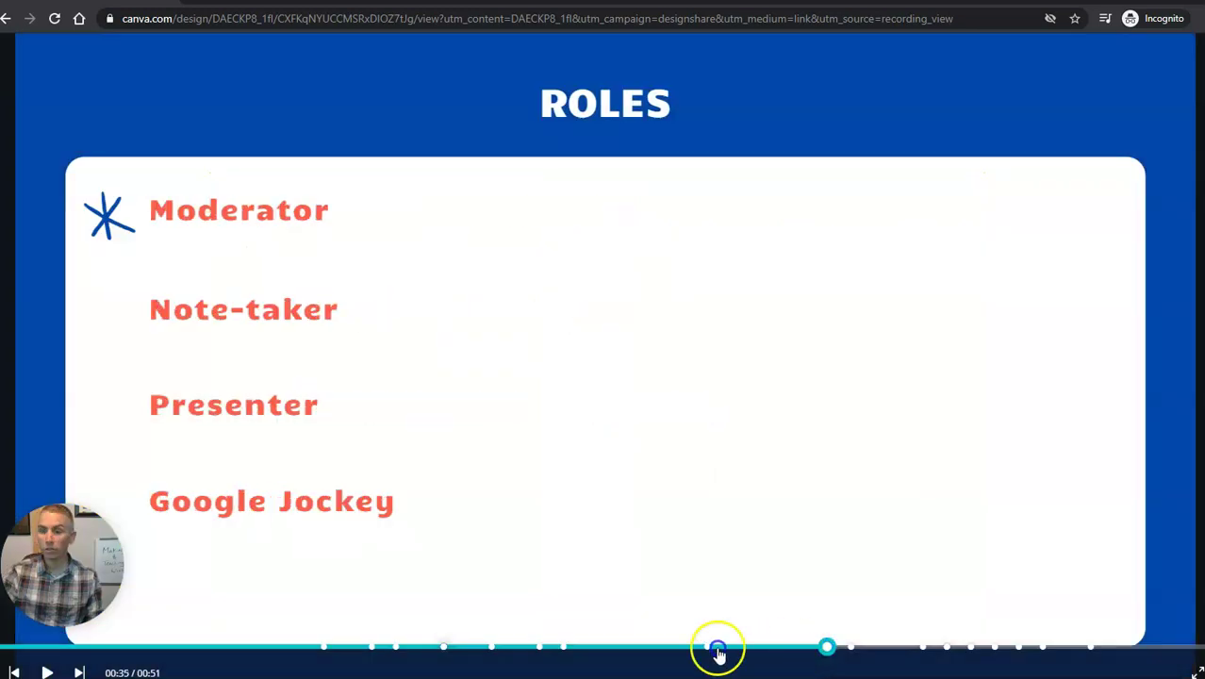
{"action": "left_click", "coordinate": [100, 649]}
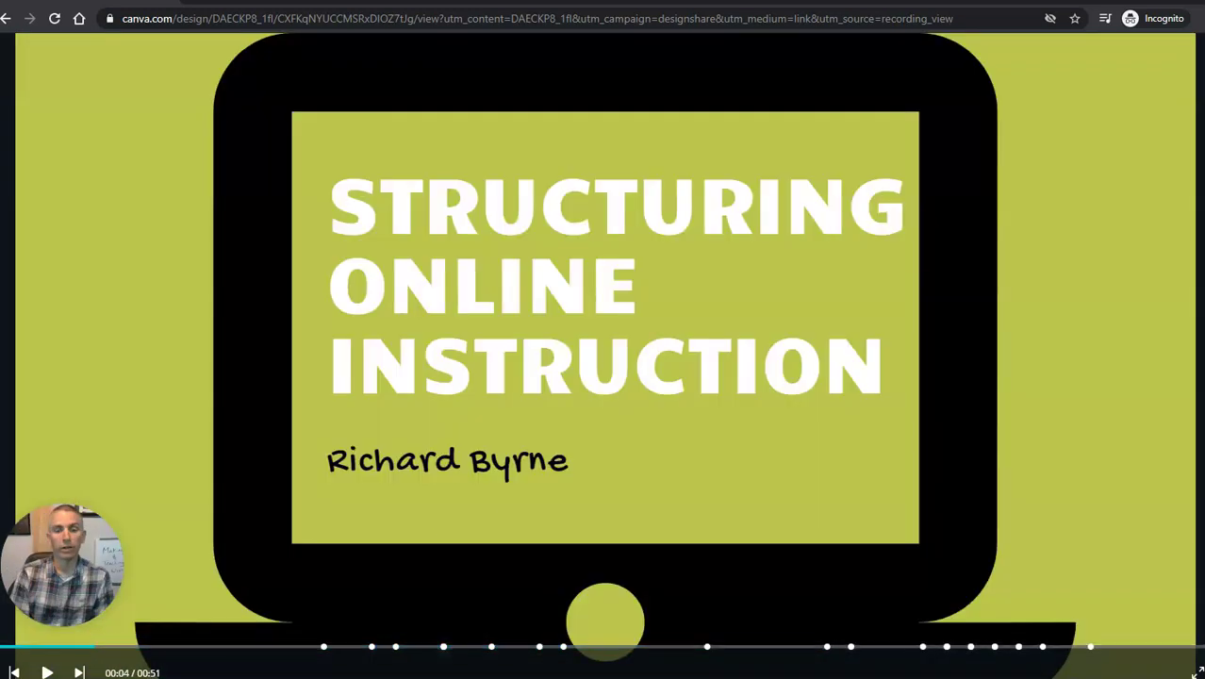